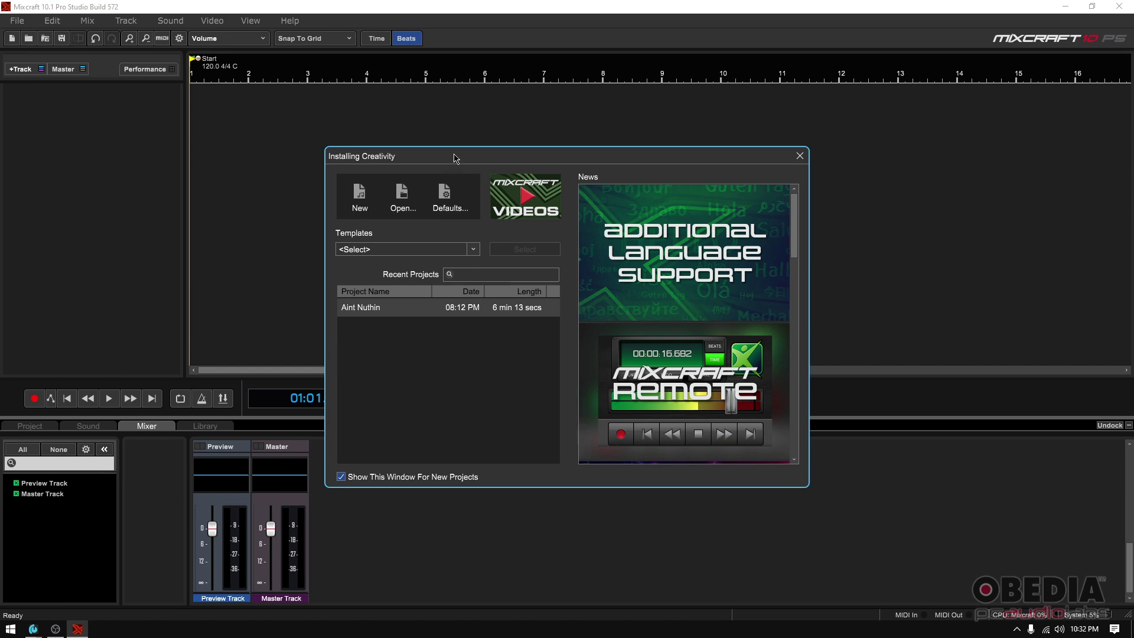
Drag the Installing Creativity startup window toward the screen centre
drag(454, 158, 491, 185)
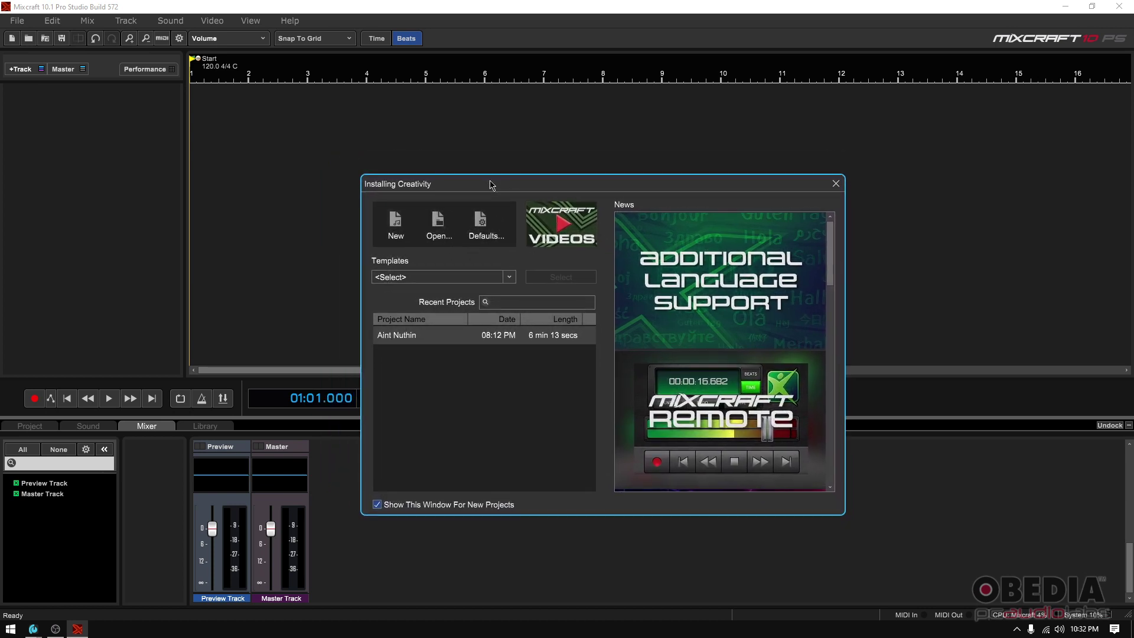
drag(427, 183, 442, 184)
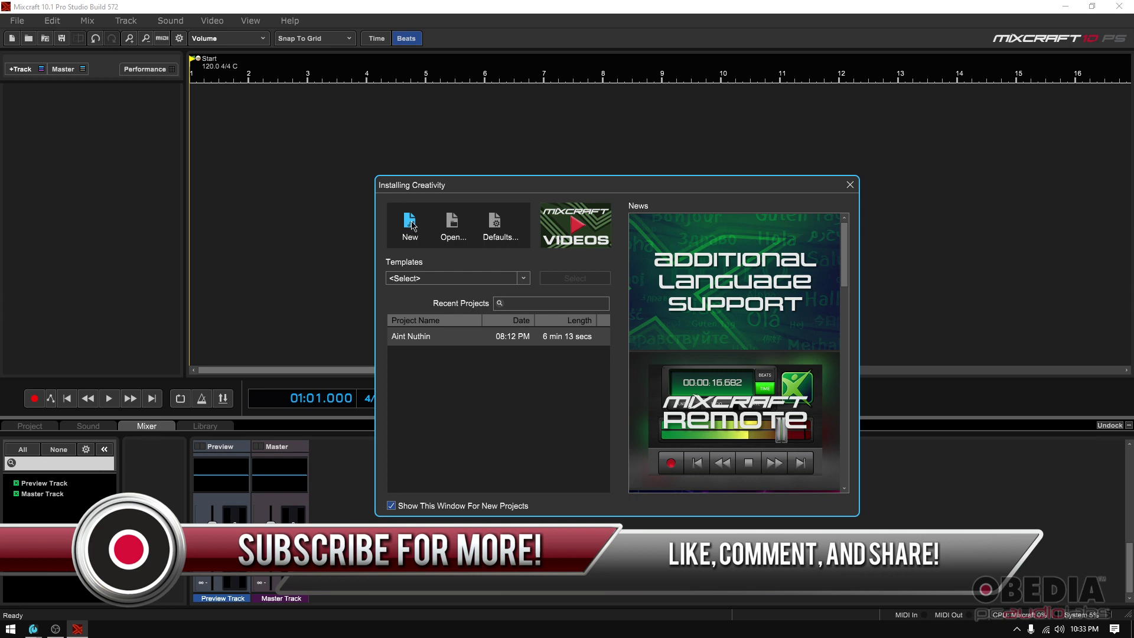
Create a new blank project from the startup window and select the Acoustic Piano track
click(411, 225)
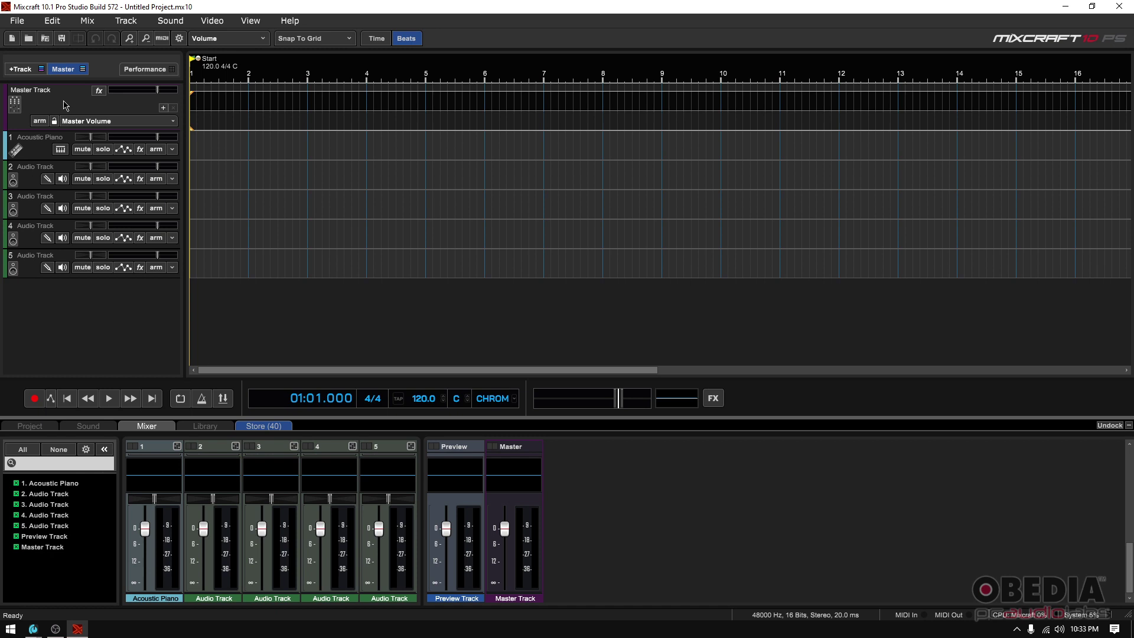
click(38, 157)
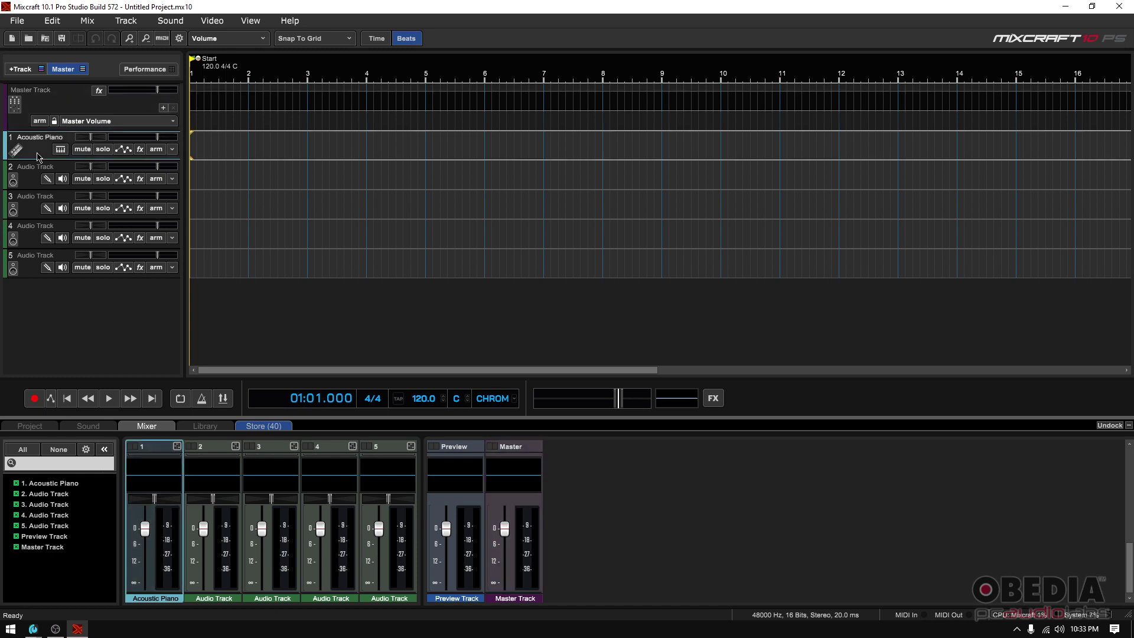